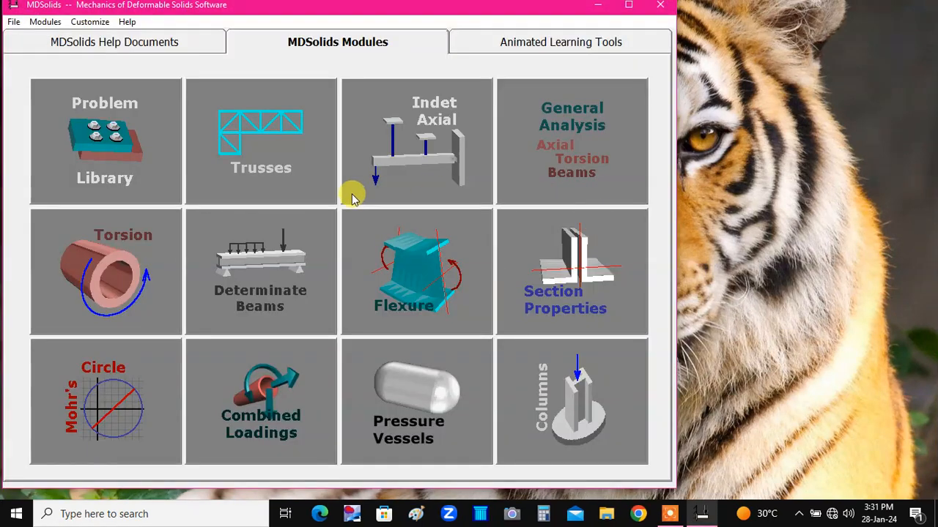
# - Maximize the main window, open the Trusses module and maximize the module's window
pyautogui.click(628, 8)
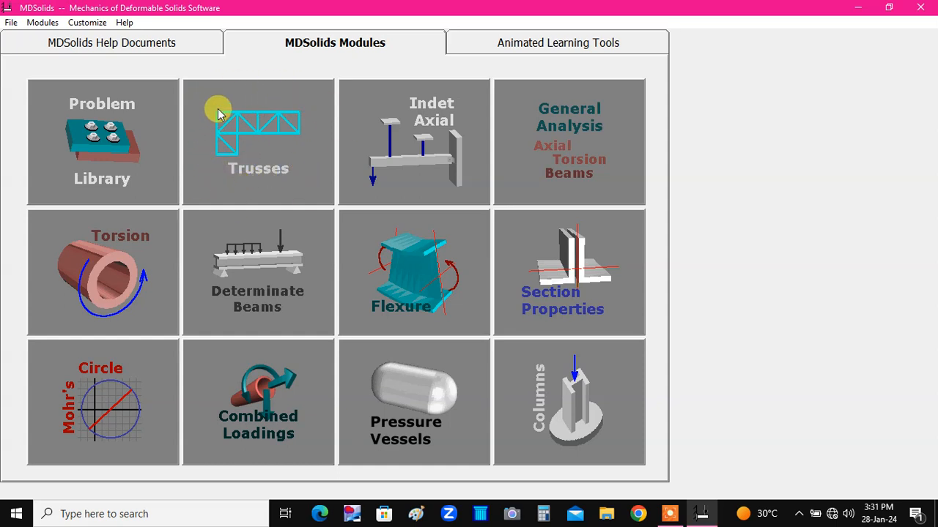
pyautogui.click(261, 129)
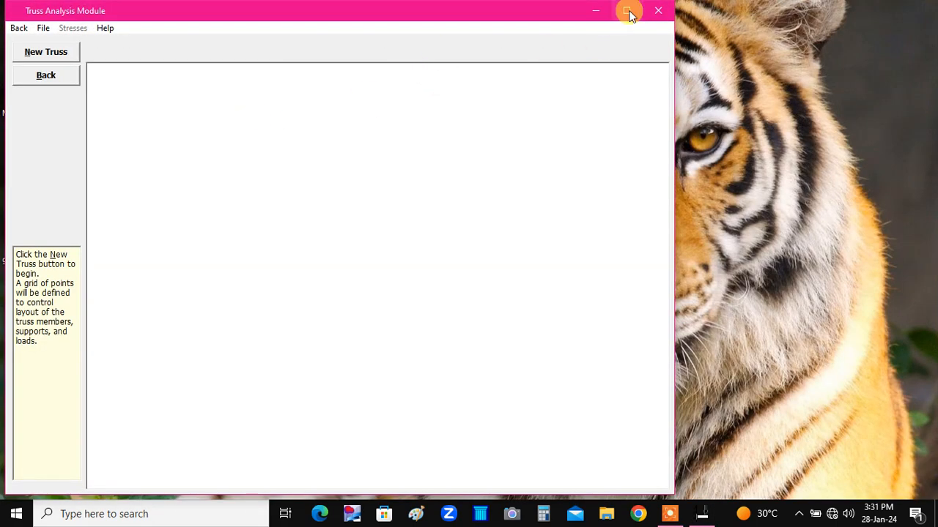
pyautogui.click(627, 10)
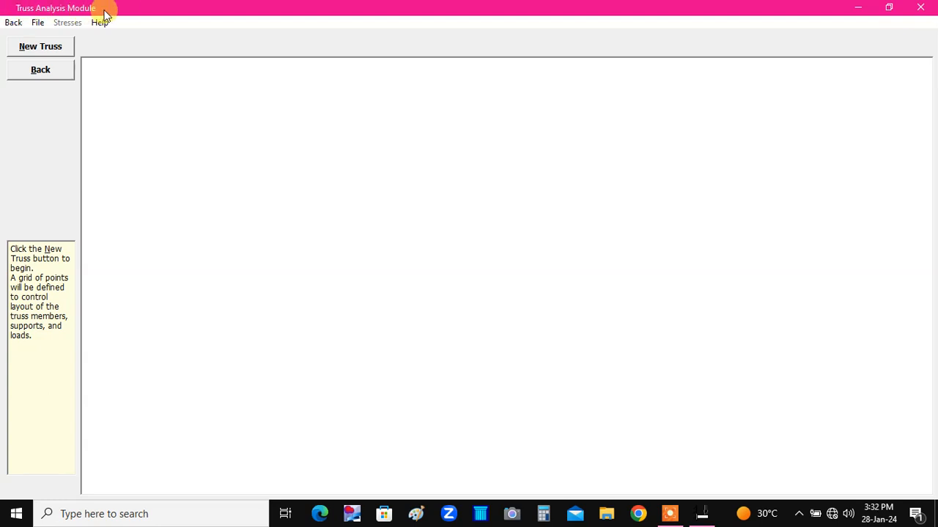
# - Create a new truss grid with 5 horizontal spaces at 10.0 intervals and 1 vertical space at a 4 interval
pyautogui.click(44, 47)
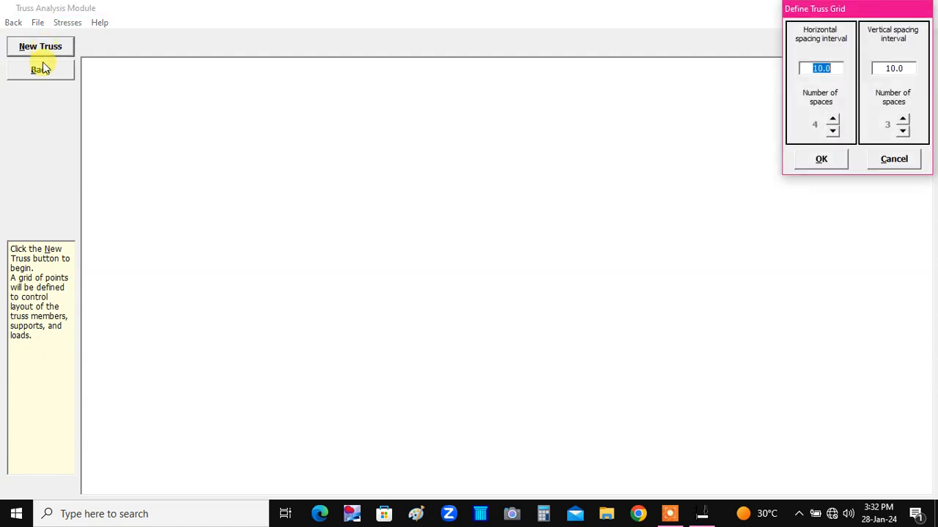
pyautogui.moveTo(908, 9); pyautogui.dragTo(905, 72)
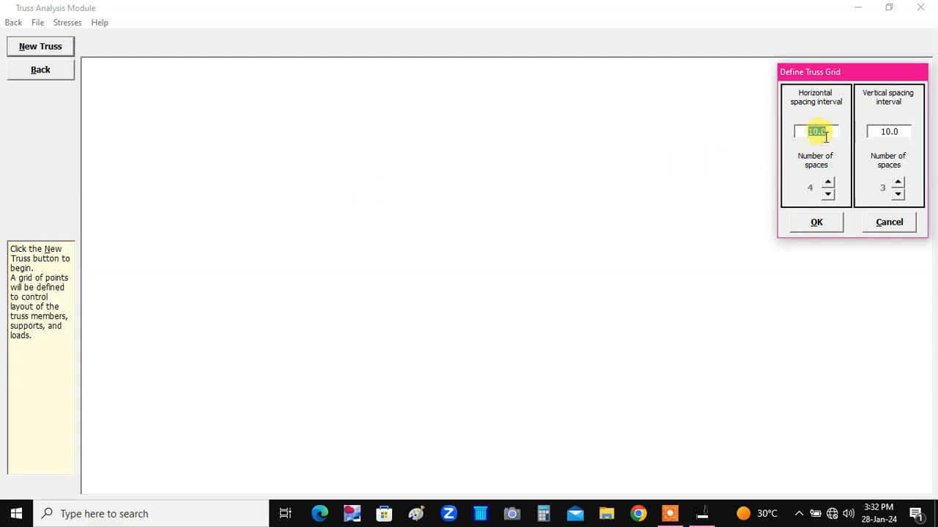
pyautogui.click(885, 132)
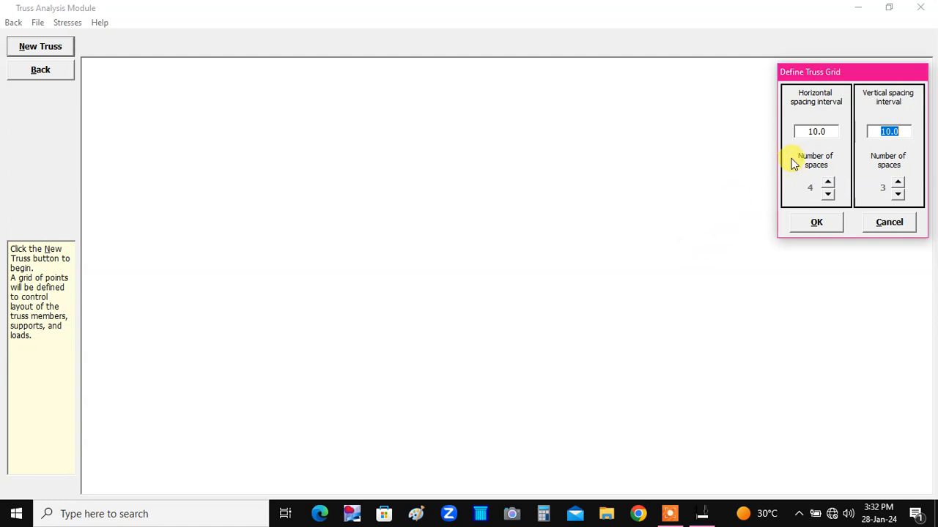
pyautogui.click(827, 183)
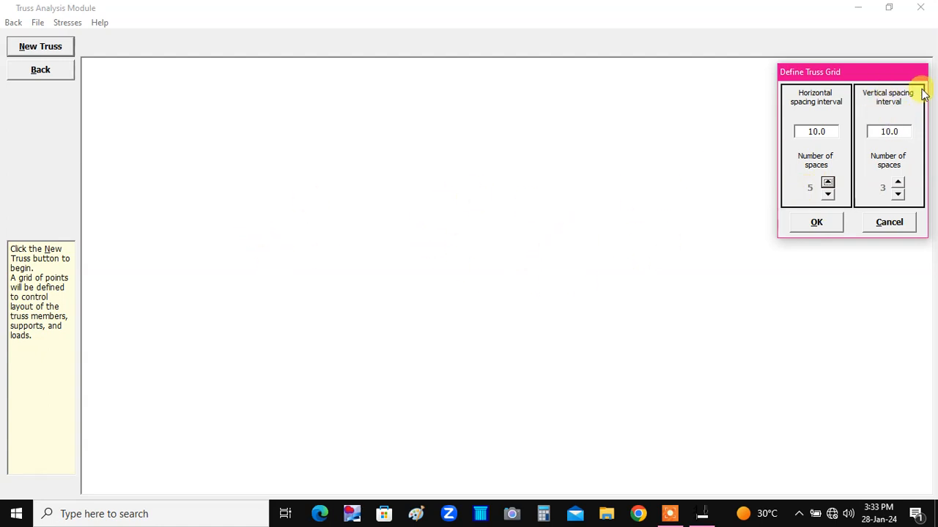
pyautogui.doubleClick(882, 132)
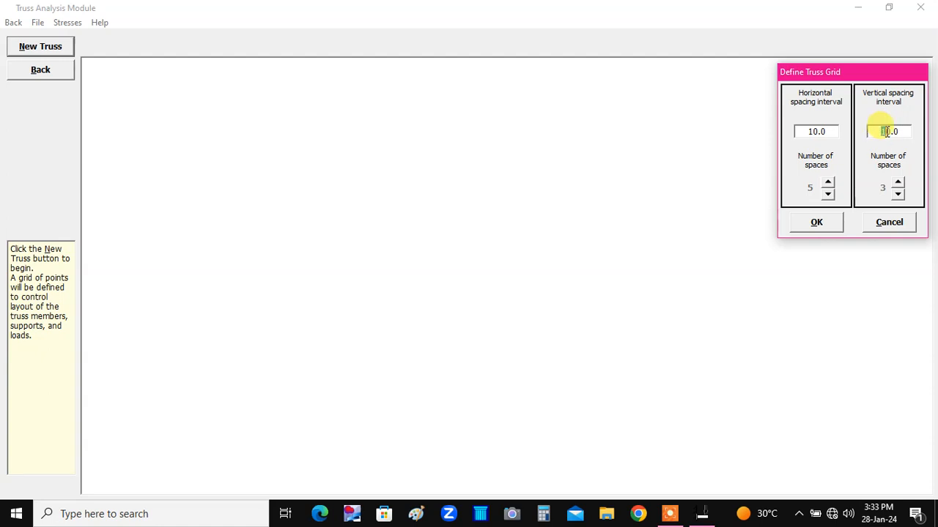
pyautogui.moveTo(885, 131); pyautogui.dragTo(899, 132)
pyautogui.write('4')
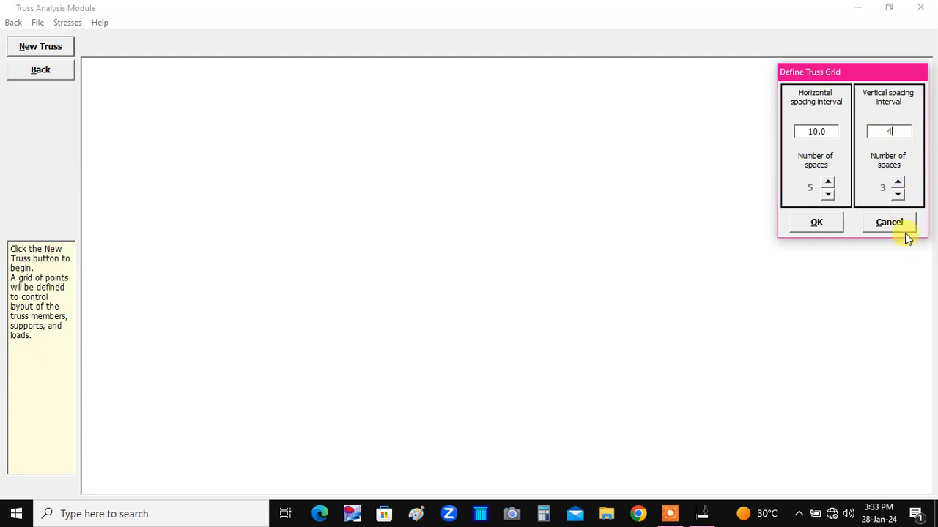
pyautogui.click(898, 194)
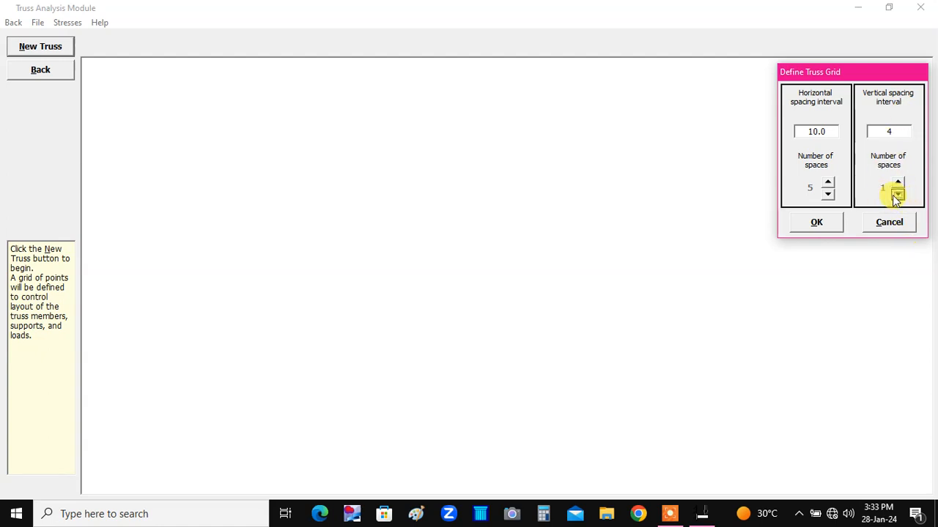
pyautogui.click(898, 194)
pyautogui.click(817, 224)
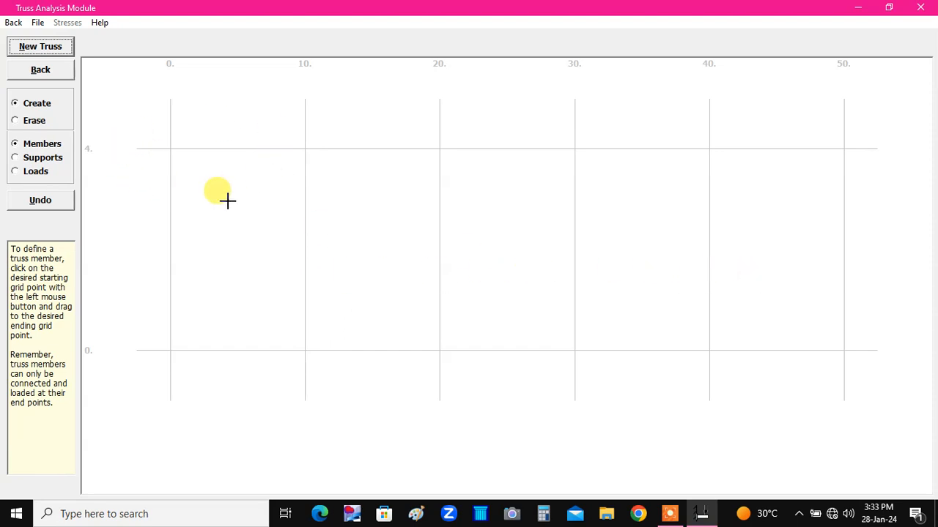
# - Draw a rectangular truss outline of four single members spanning 0 to 50 horizontally and 0 to 4 vertically
pyautogui.click(170, 149)
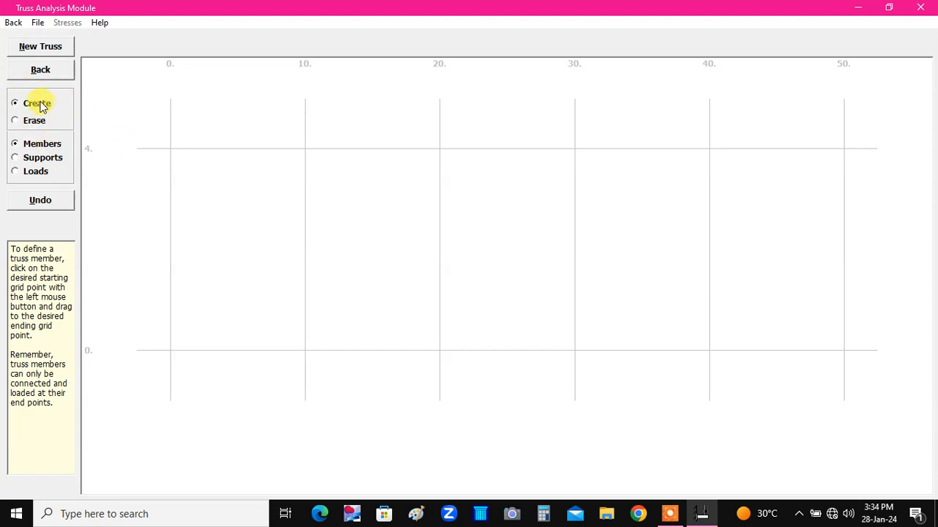
pyautogui.click(16, 146)
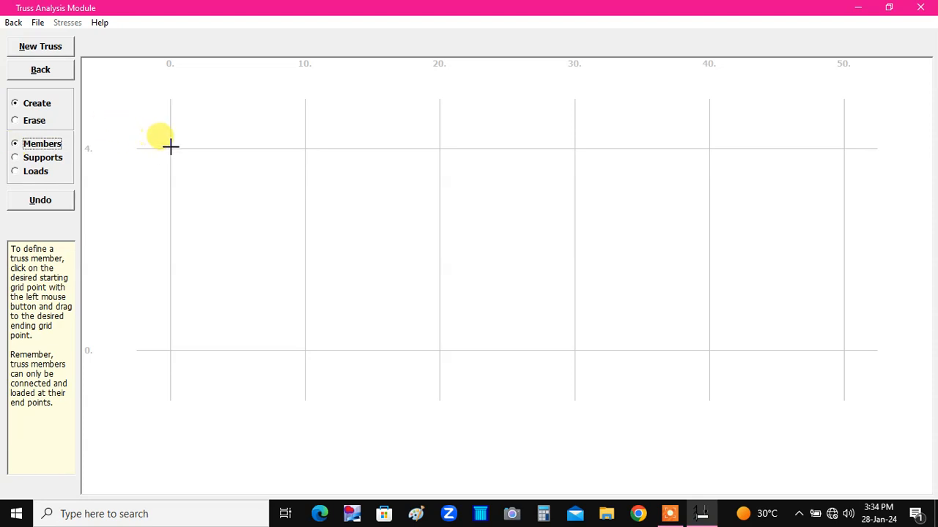
pyautogui.moveTo(170, 149); pyautogui.dragTo(844, 149)
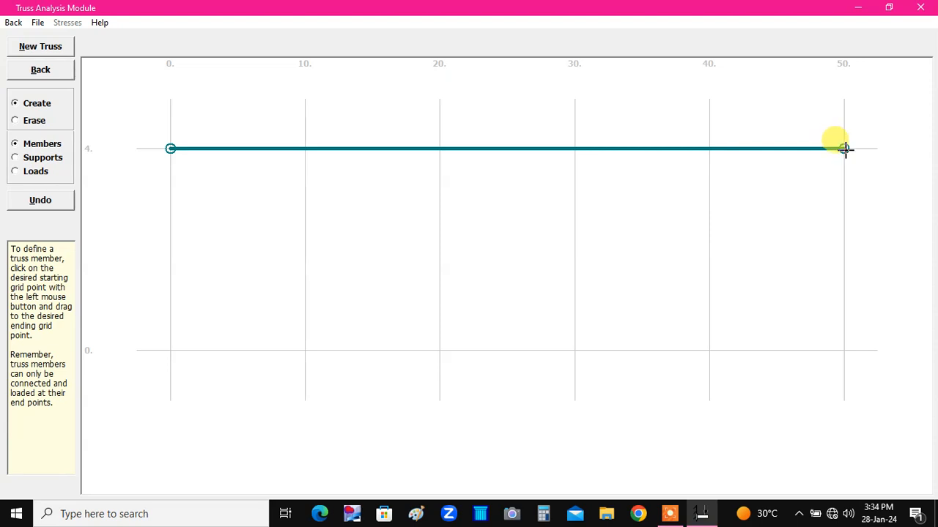
pyautogui.moveTo(844, 148); pyautogui.dragTo(170, 148)
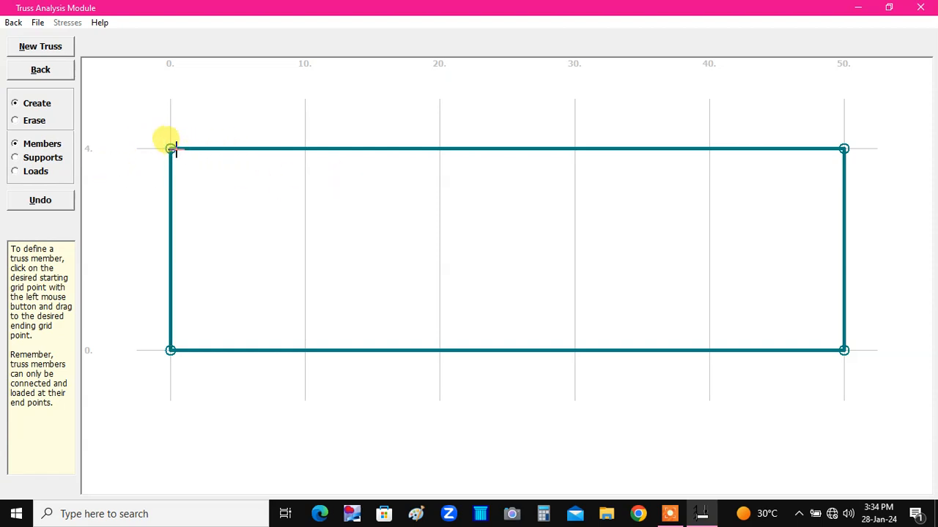
pyautogui.moveTo(169, 147); pyautogui.dragTo(311, 348)
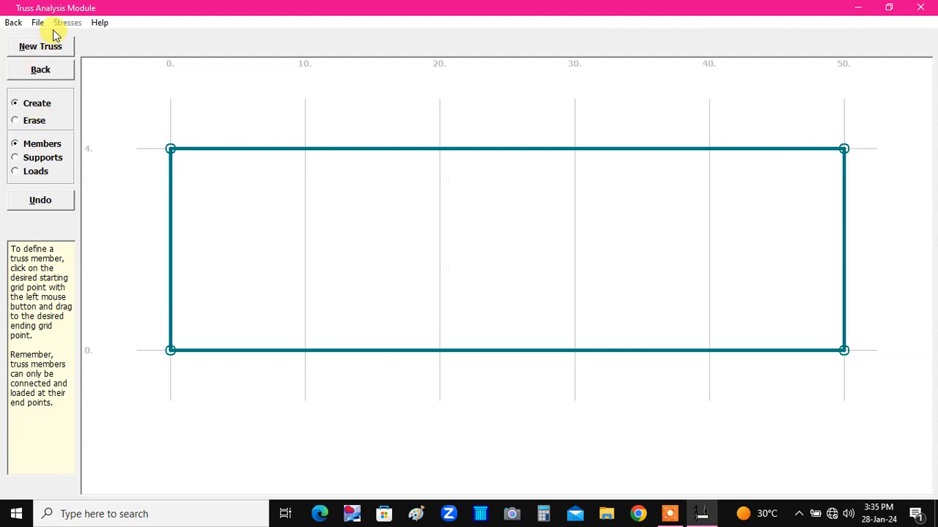
# - Erase all four members of the rectangular outline
pyautogui.click(32, 123)
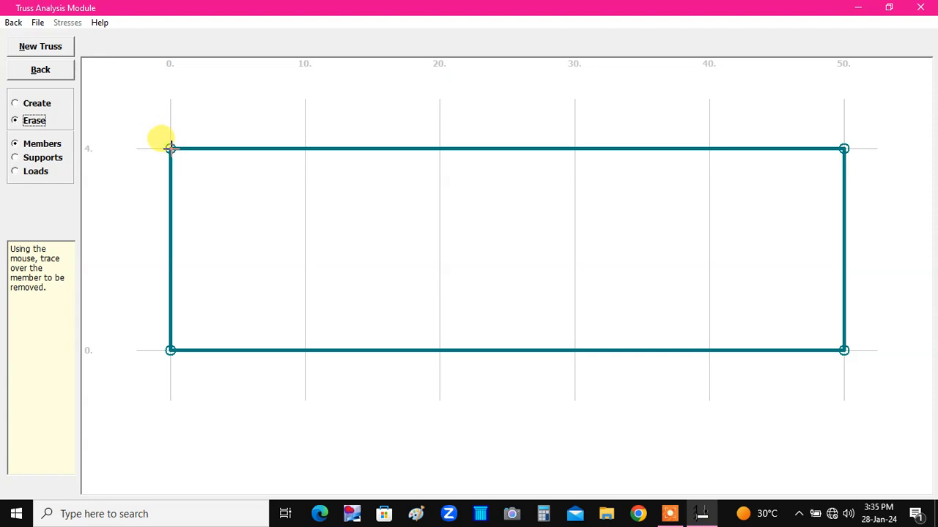
pyautogui.moveTo(170, 147); pyautogui.dragTo(844, 147)
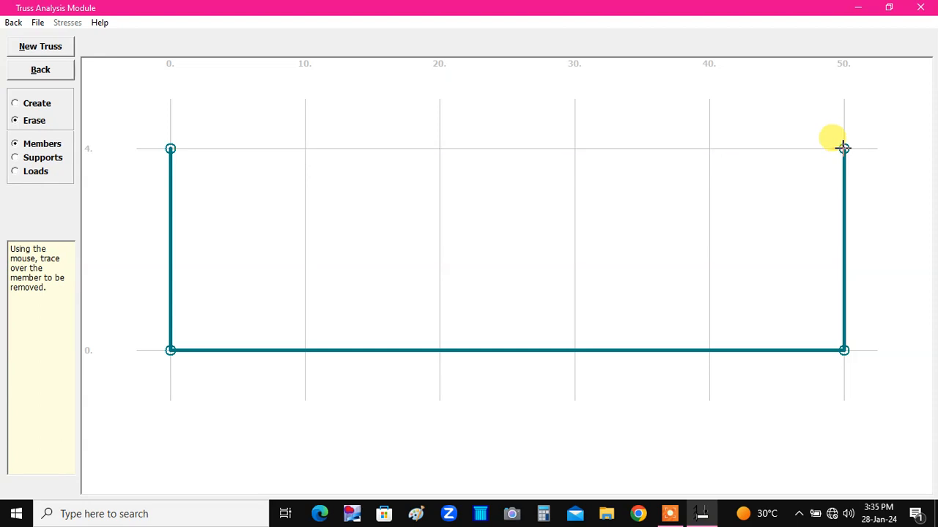
pyautogui.moveTo(844, 148); pyautogui.dragTo(844, 349)
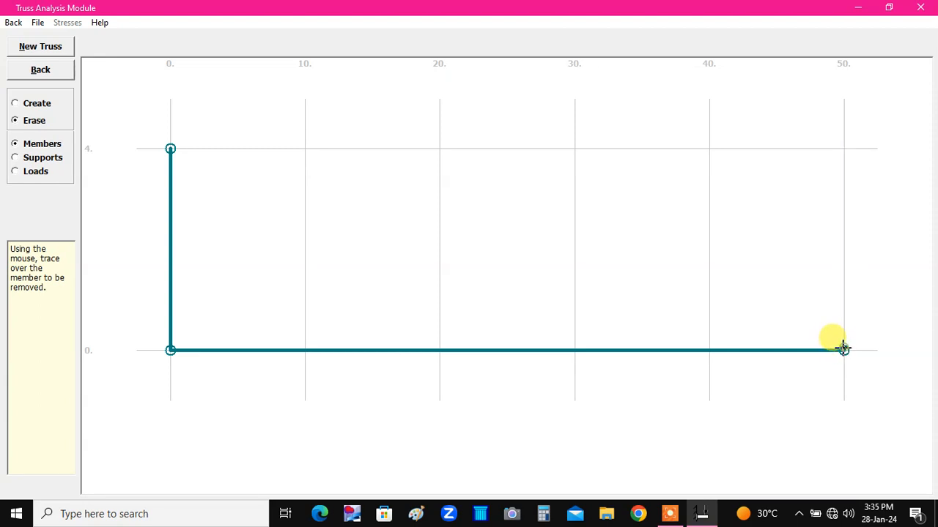
pyautogui.moveTo(843, 350)
pyautogui.mouseDown()
pyautogui.moveTo(169, 351)
pyautogui.moveTo(181, 197)
pyautogui.moveTo(170, 149)
pyautogui.mouseUp()
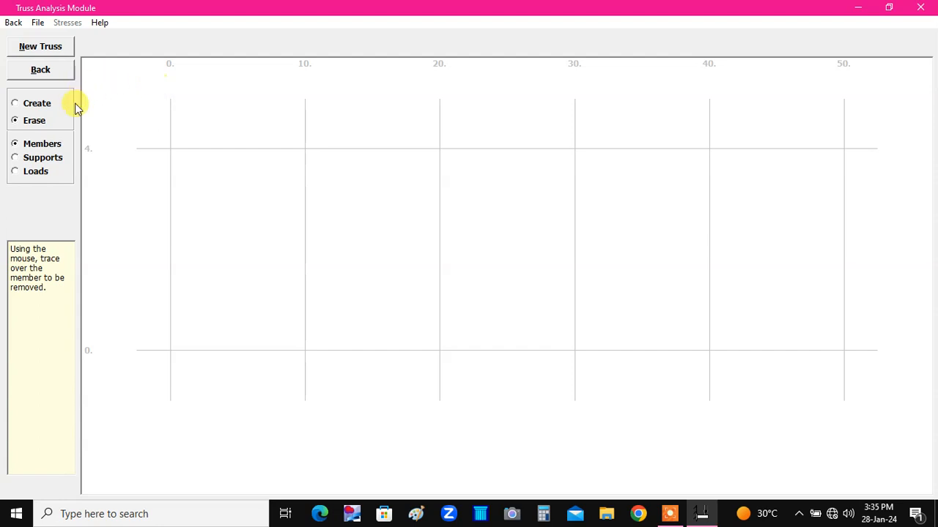
# - Create the top chord along height 4 as five consecutive members, each one grid space long, from 0 to 50
pyautogui.click(36, 105)
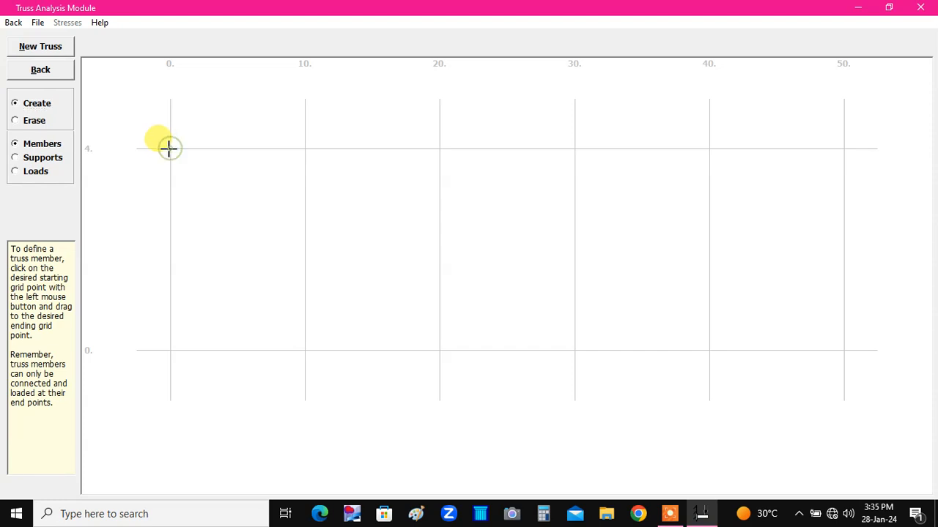
pyautogui.moveTo(168, 148); pyautogui.dragTo(305, 149)
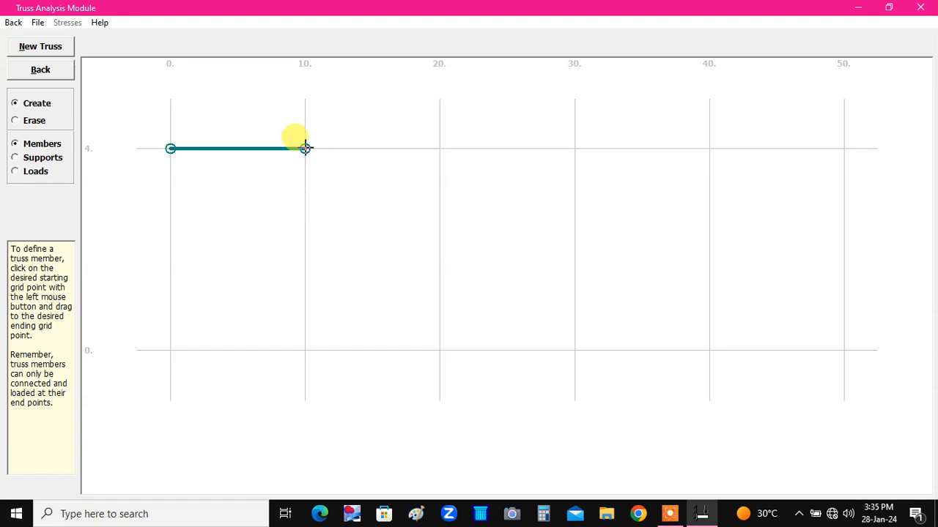
pyautogui.moveTo(306, 148); pyautogui.dragTo(843, 149)
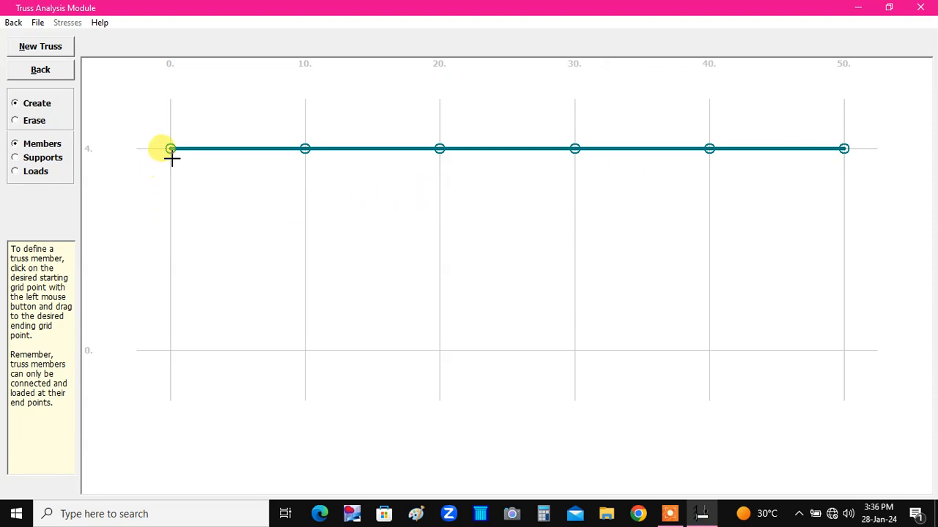
# - Draw the first panel's verticals at 0 and 10, its bottom chord member, and a diagonal from (0, 4) to (10, 0)
pyautogui.moveTo(169, 149); pyautogui.dragTo(171, 351)
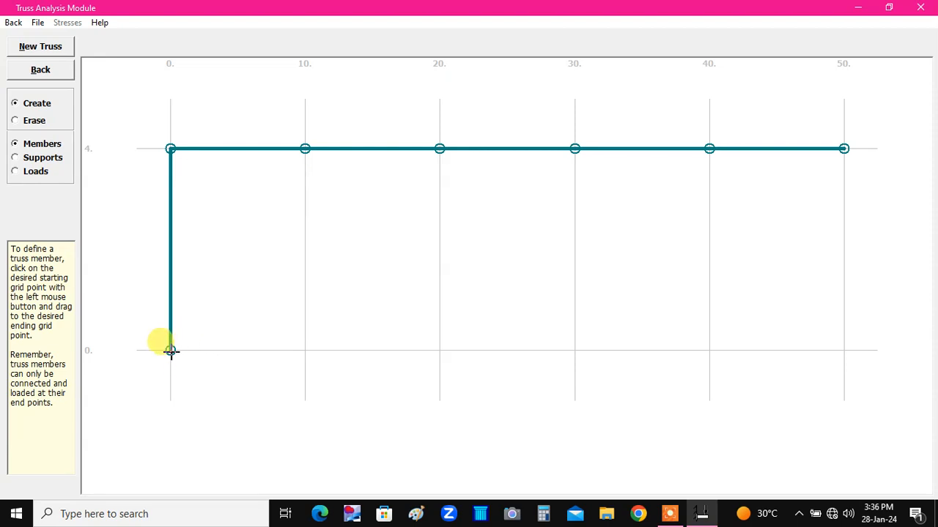
pyautogui.moveTo(170, 351); pyautogui.dragTo(305, 351)
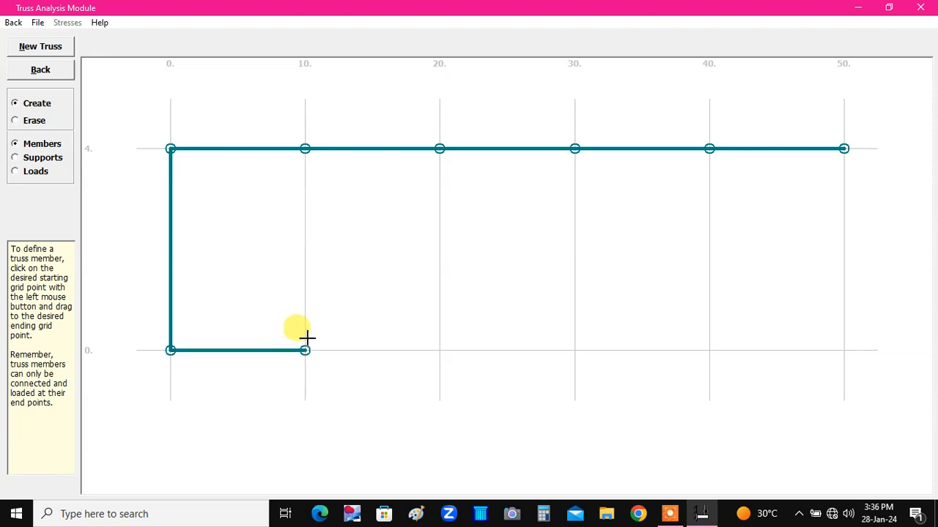
pyautogui.moveTo(305, 148); pyautogui.dragTo(305, 350)
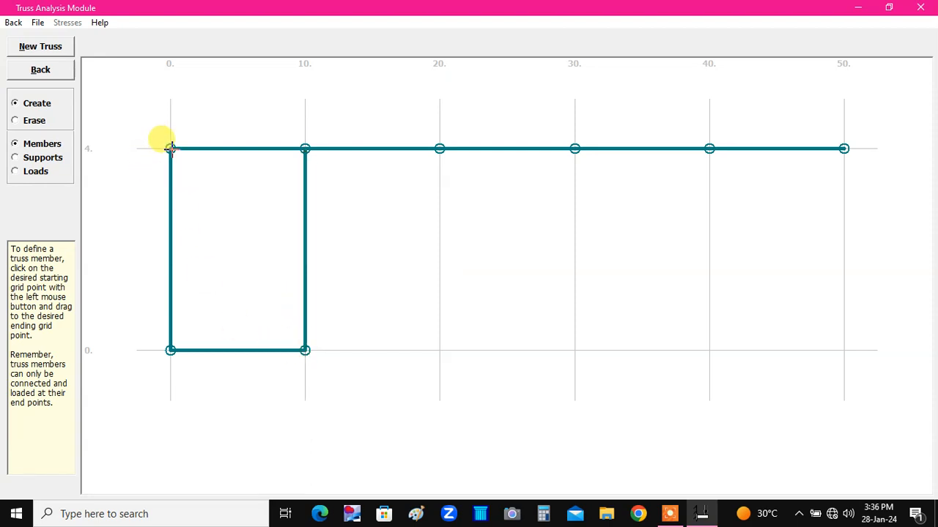
pyautogui.moveTo(170, 149); pyautogui.dragTo(305, 350)
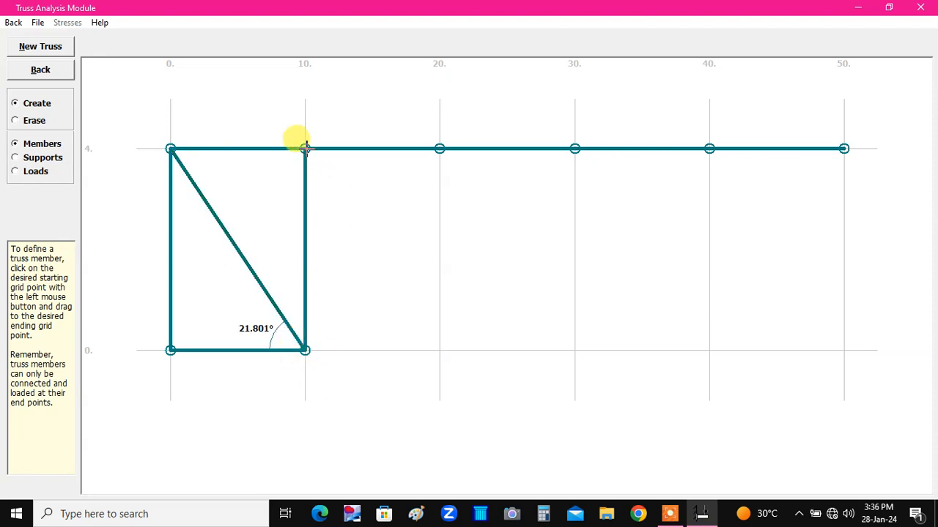
# - Draw the second and third panels from 10 to 30, each with a bottom chord member, right-hand vertical and diagonal descending to the right
pyautogui.moveTo(306, 350); pyautogui.dragTo(439, 350)
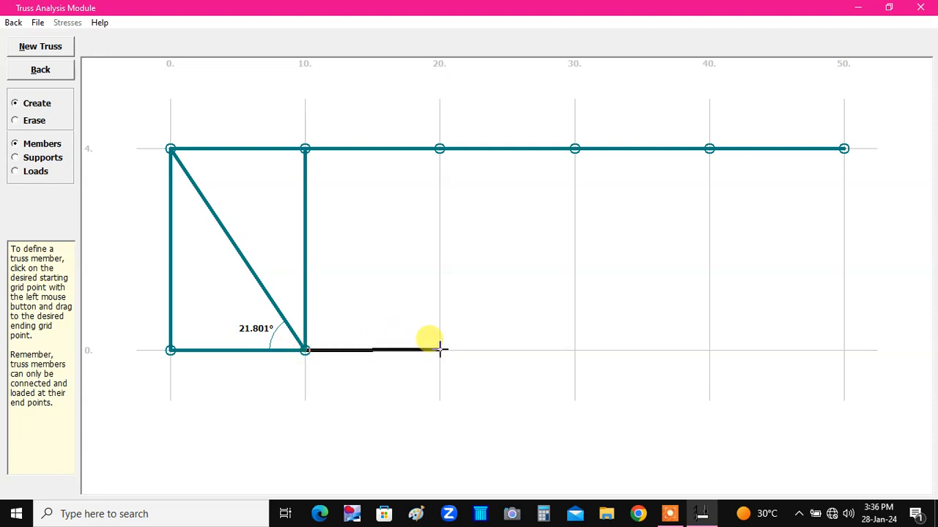
pyautogui.moveTo(440, 350); pyautogui.dragTo(440, 350)
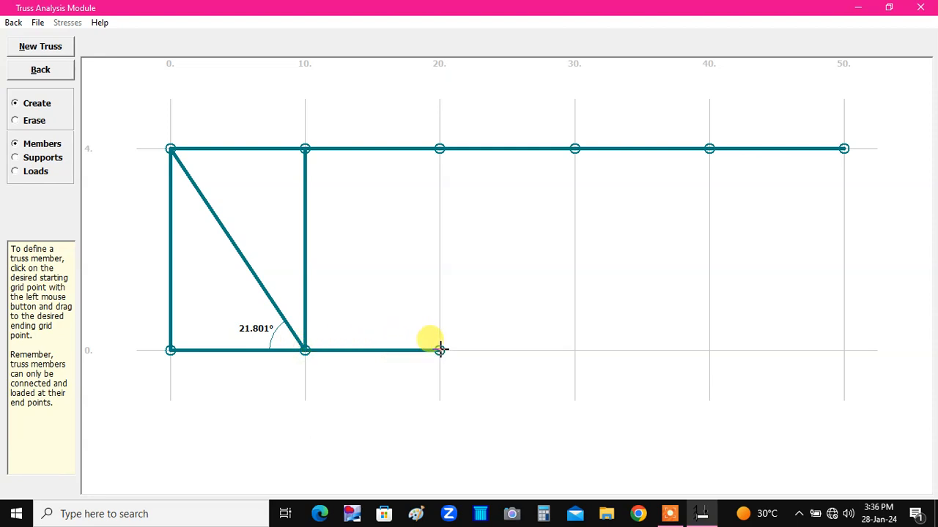
pyautogui.moveTo(439, 150); pyautogui.dragTo(440, 351)
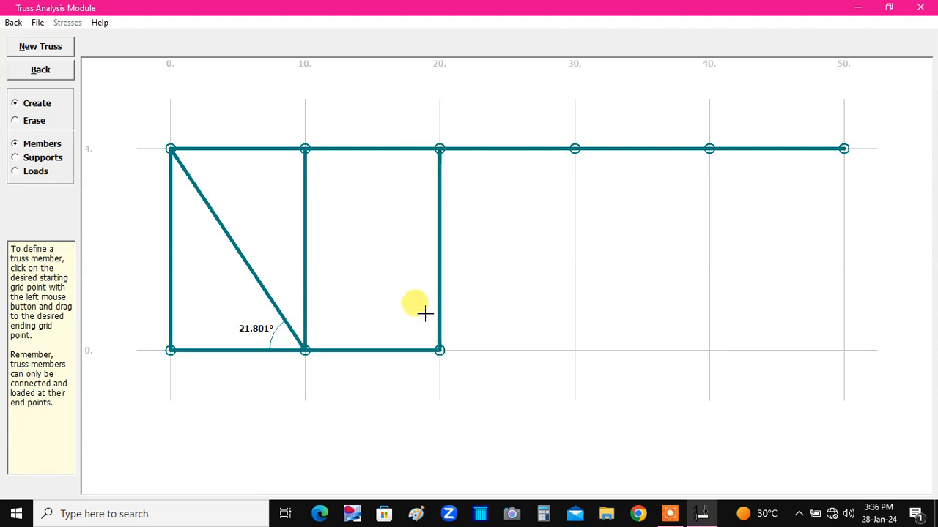
pyautogui.moveTo(305, 150); pyautogui.dragTo(575, 351)
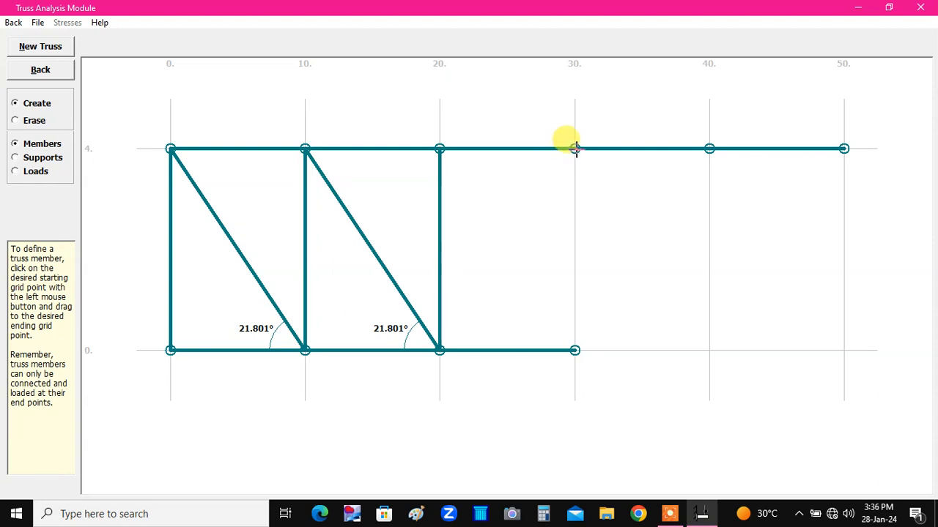
pyautogui.moveTo(576, 149); pyautogui.dragTo(561, 335)
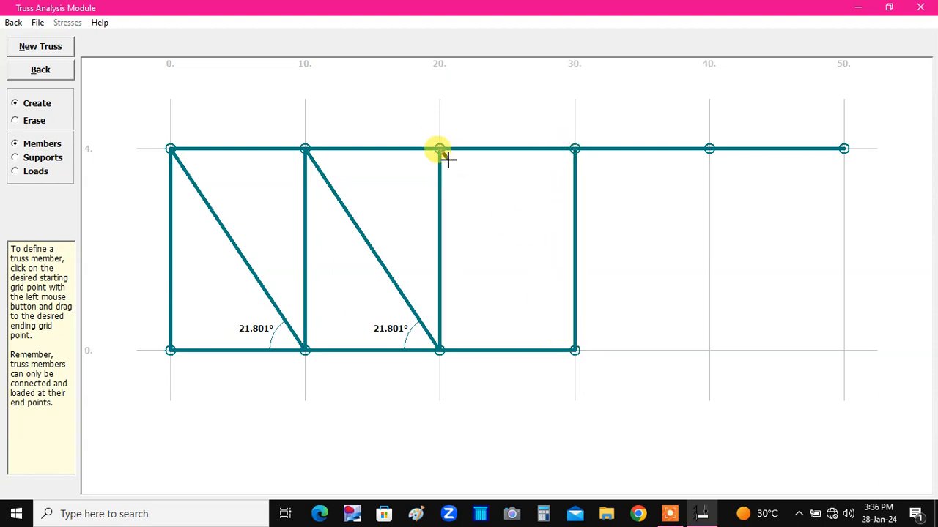
pyautogui.moveTo(440, 149); pyautogui.dragTo(576, 351)
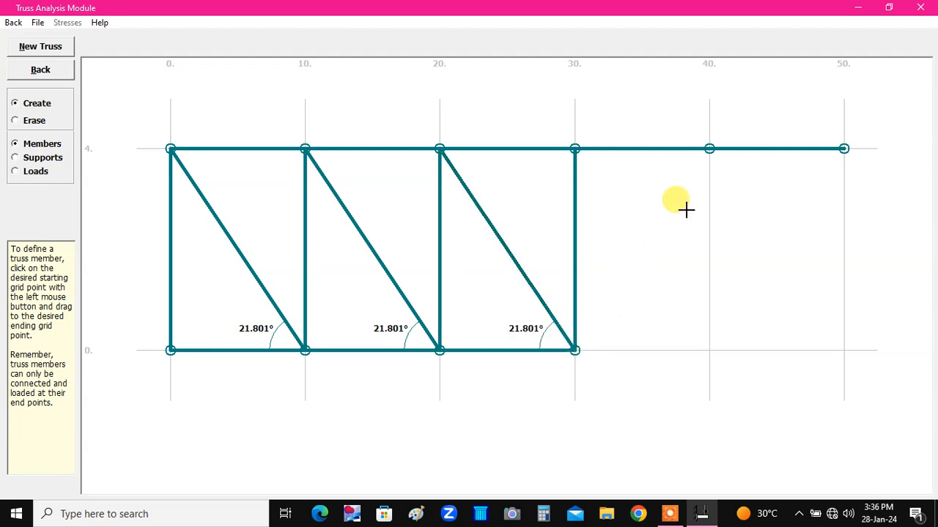
# - Draw the fourth panel with a vertical at 40, a bottom chord member from 30 to 40, and a diagonal from (30, 4) to (40, 0)
pyautogui.moveTo(709, 149); pyautogui.dragTo(709, 350)
pyautogui.moveTo(575, 350); pyautogui.dragTo(709, 351)
pyautogui.moveTo(575, 149); pyautogui.dragTo(709, 350)
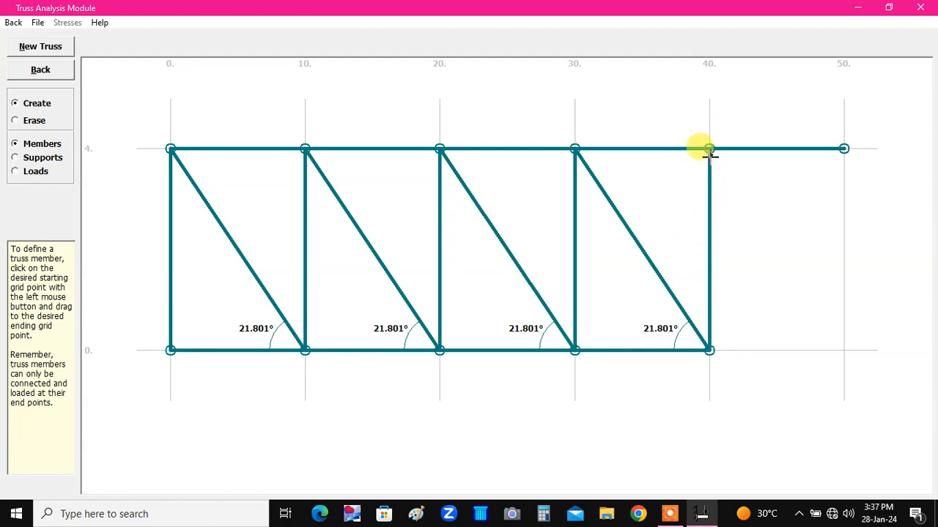
# - Draw the fifth panel with a diagonal from (40, 4) to (50, 0), a bottom chord member from 40 to 50, and a vertical at 50
pyautogui.moveTo(708, 151); pyautogui.dragTo(844, 351)
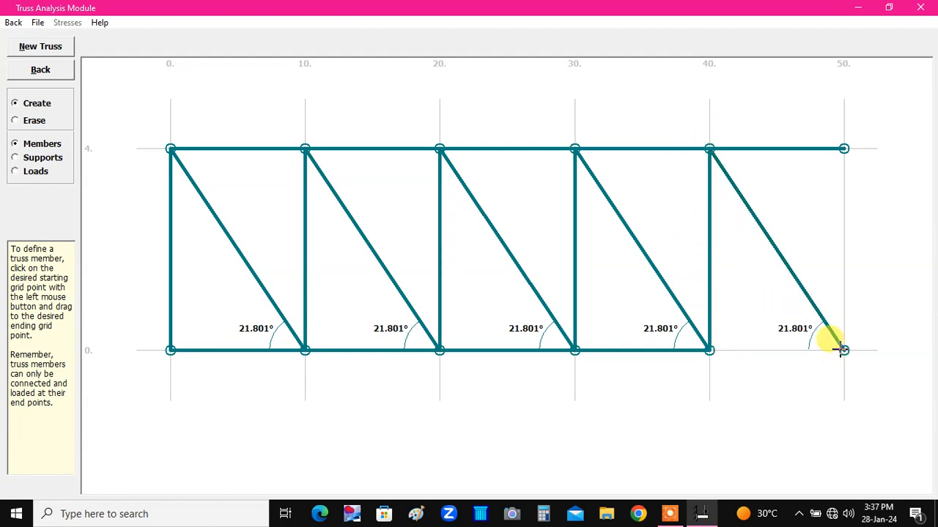
pyautogui.moveTo(709, 351); pyautogui.dragTo(844, 350)
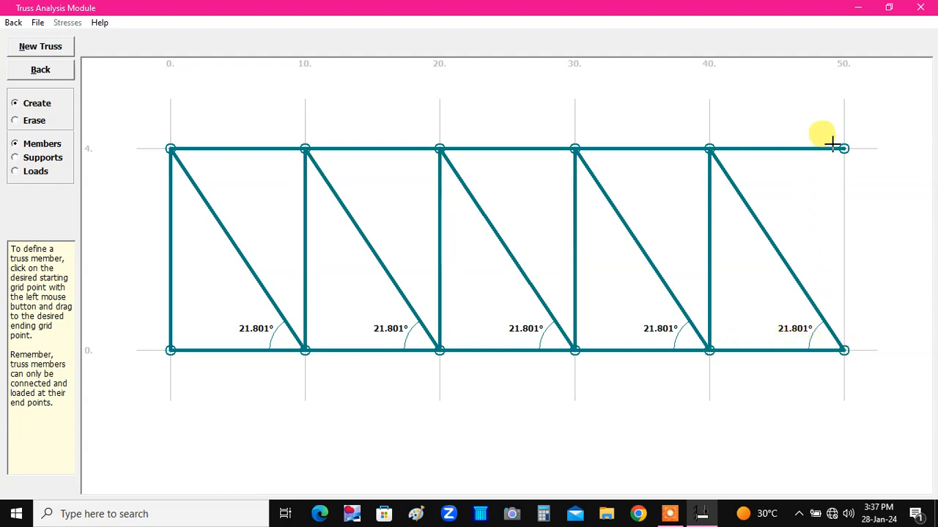
pyautogui.moveTo(844, 149); pyautogui.dragTo(844, 351)
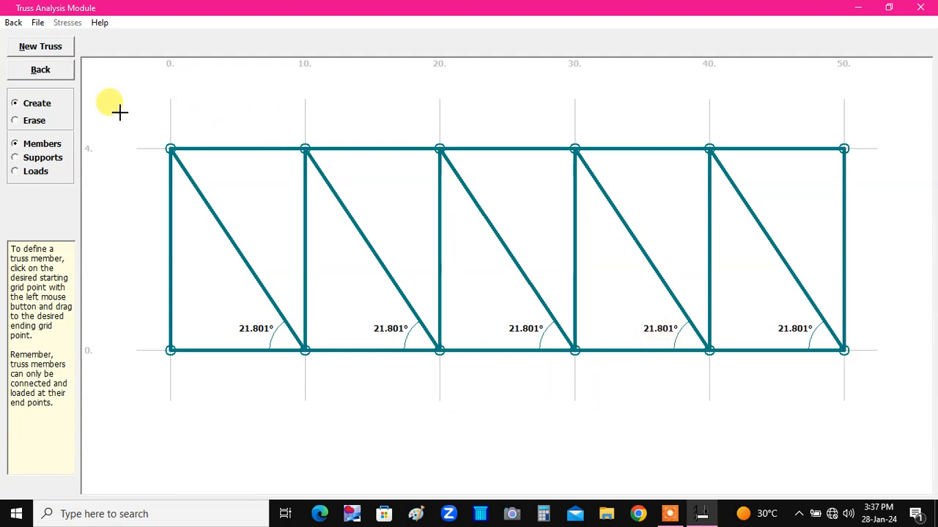
# - Add a vertical roller support at the joint (0, 0) and a pinned support at the joint (50, 0)
pyautogui.click(44, 159)
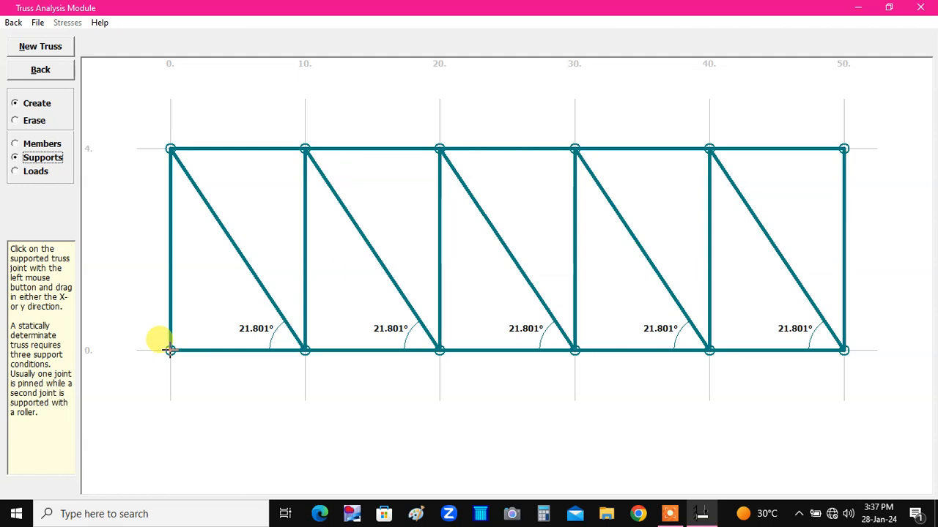
pyautogui.moveTo(170, 351); pyautogui.dragTo(173, 366)
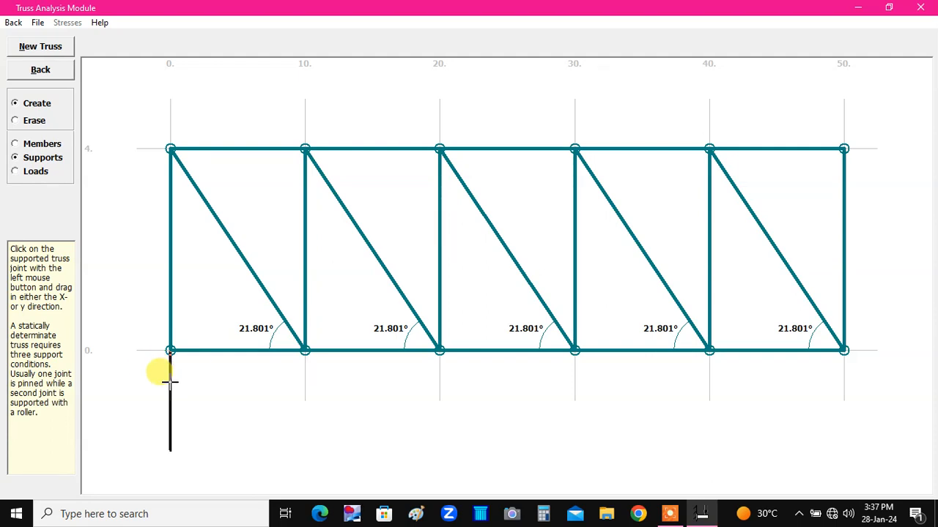
pyautogui.moveTo(170, 381); pyautogui.dragTo(179, 386)
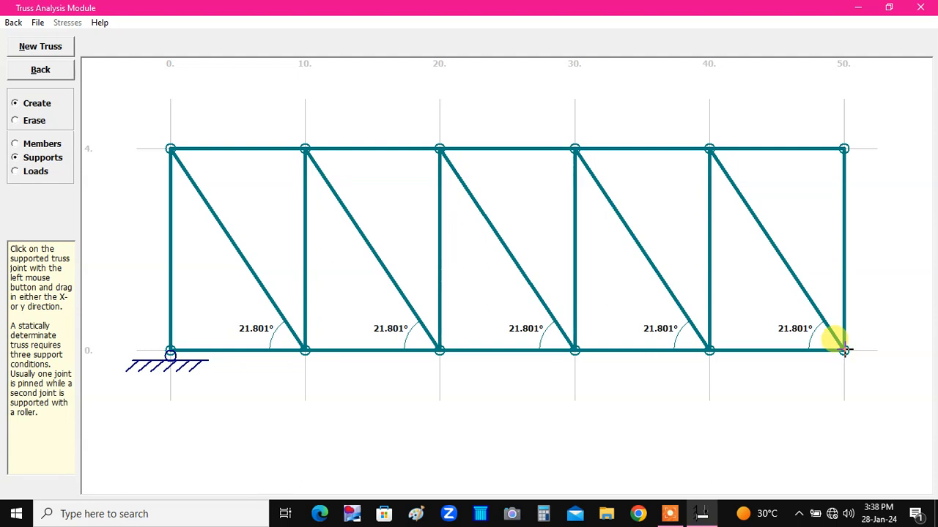
pyautogui.moveTo(844, 350); pyautogui.dragTo(930, 353)
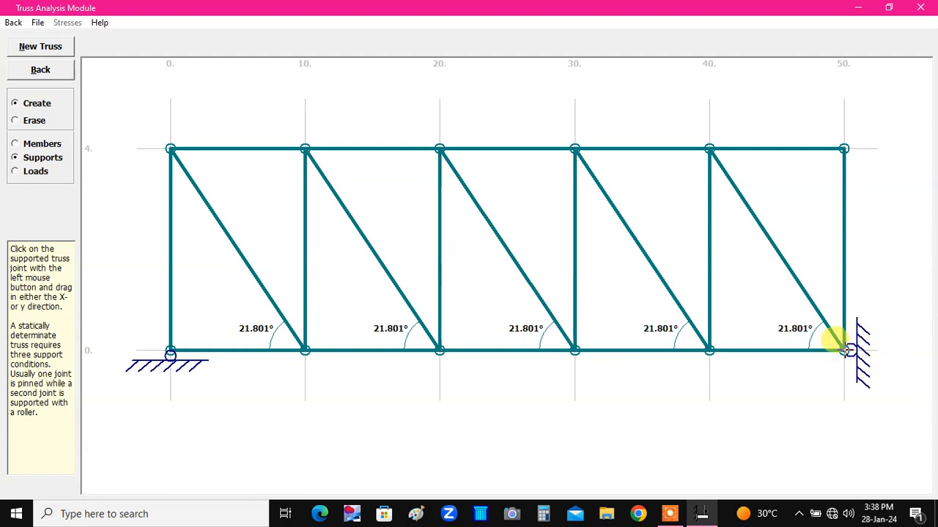
pyautogui.moveTo(846, 351)
pyautogui.mouseDown()
pyautogui.moveTo(836, 363)
pyautogui.moveTo(891, 389)
pyautogui.mouseUp()
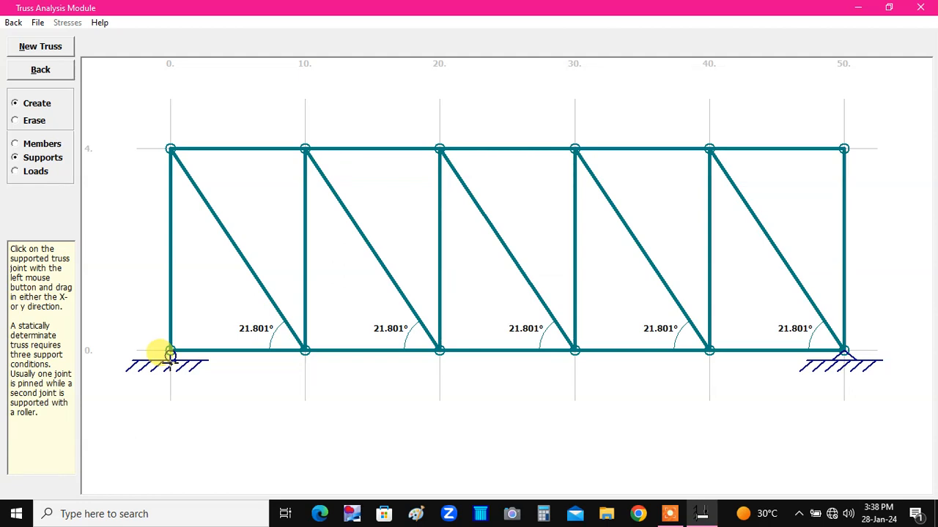
# - Apply a downward load of 10kN at the bottom chord joint (10, 0)
pyautogui.click(32, 173)
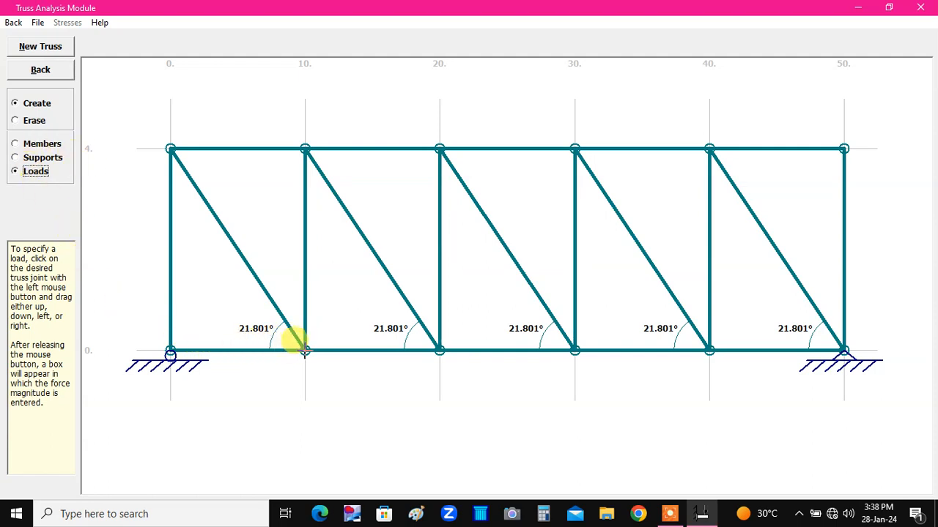
pyautogui.moveTo(305, 351); pyautogui.dragTo(305, 391)
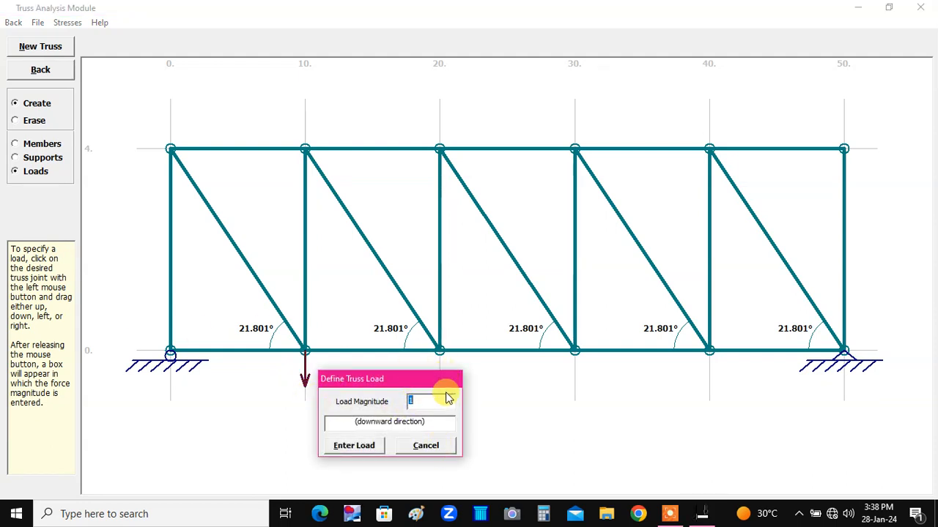
pyautogui.click(421, 399)
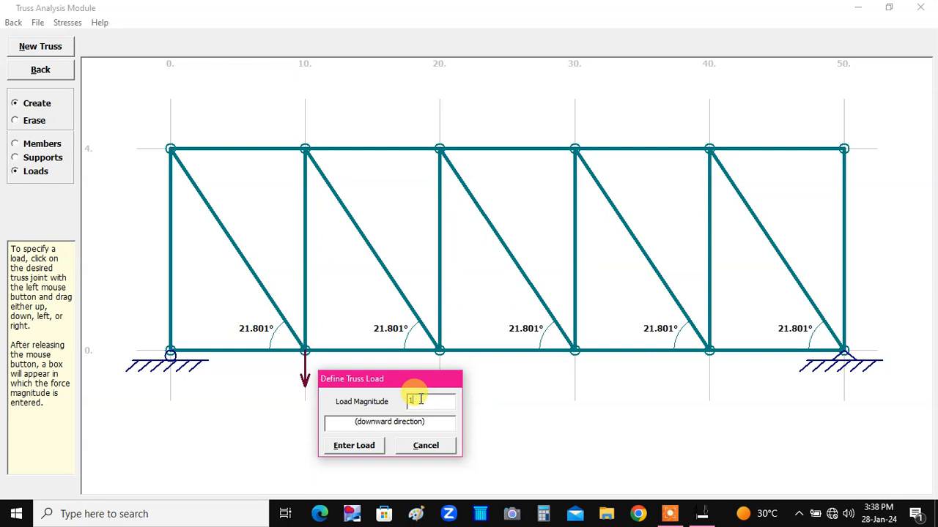
pyautogui.write('0')
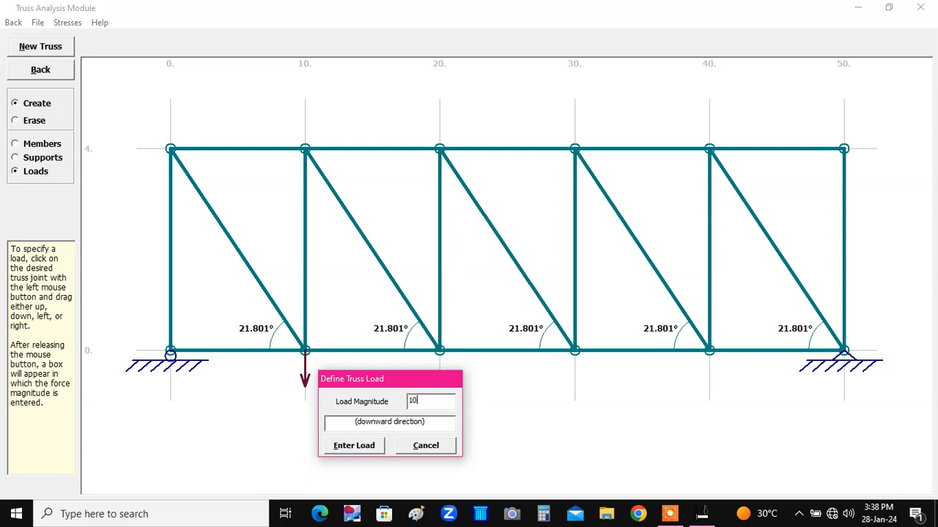
pyautogui.write('kN')
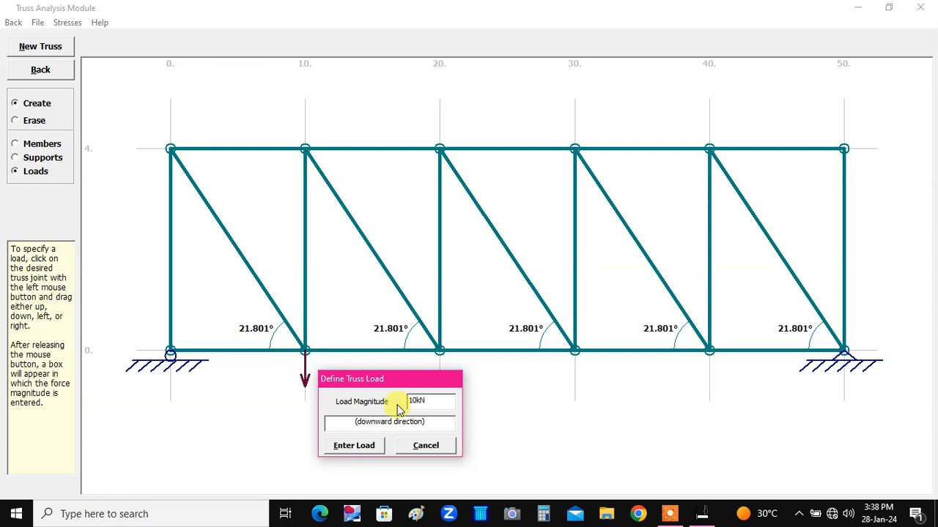
pyautogui.click(357, 443)
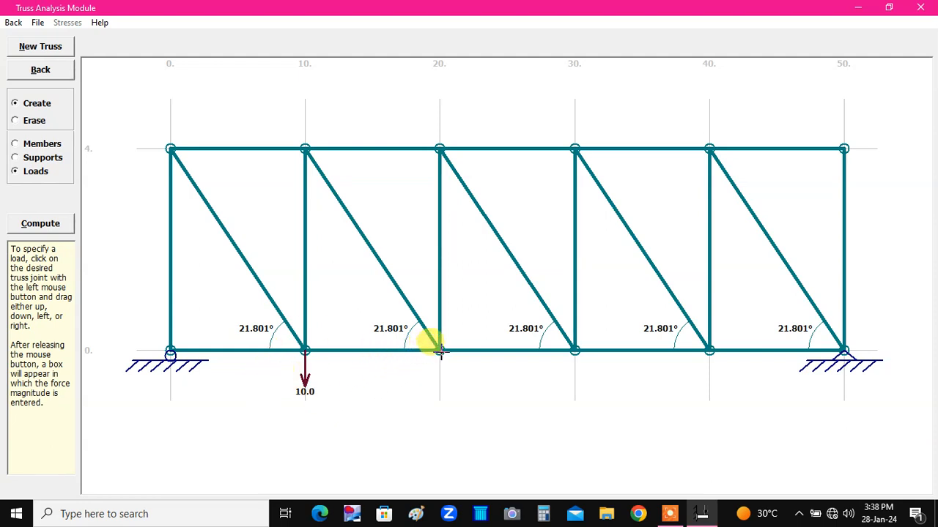
# - Apply downward loads of 10 at the bottom joint (20, 0) and 20 at the bottom joint (40, 0)
pyautogui.moveTo(439, 352); pyautogui.dragTo(439, 388)
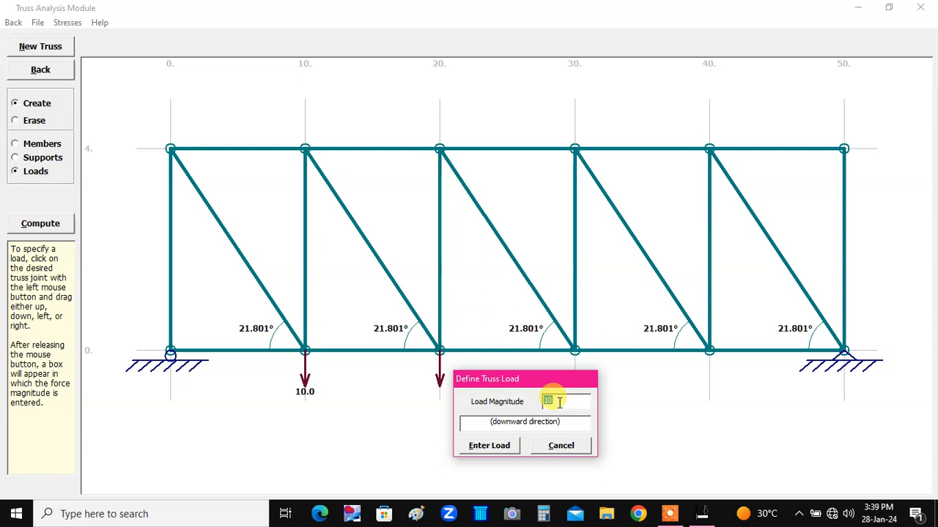
pyautogui.click(487, 445)
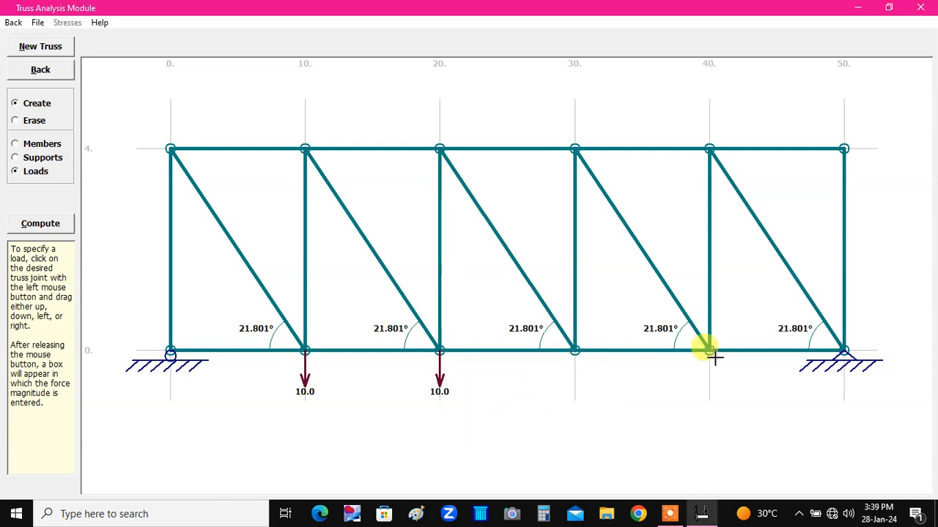
pyautogui.moveTo(709, 350); pyautogui.dragTo(708, 379)
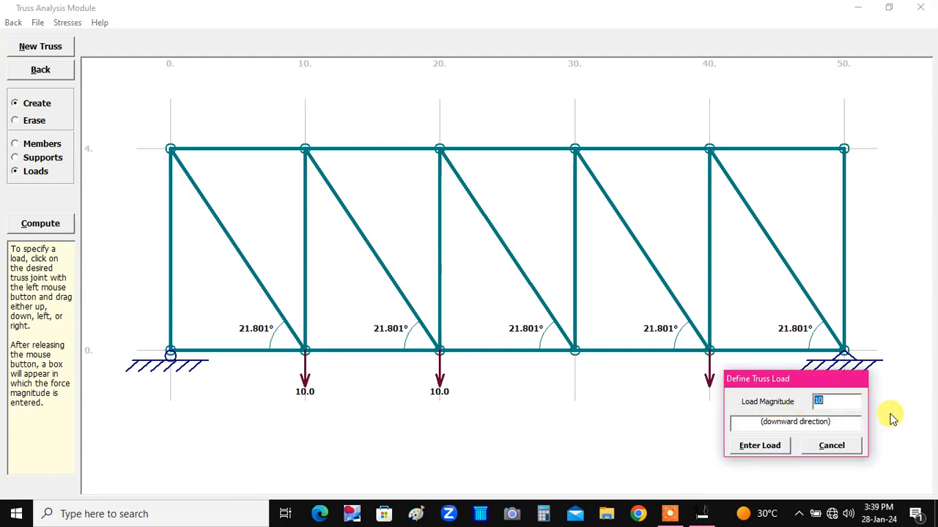
pyautogui.write('20')
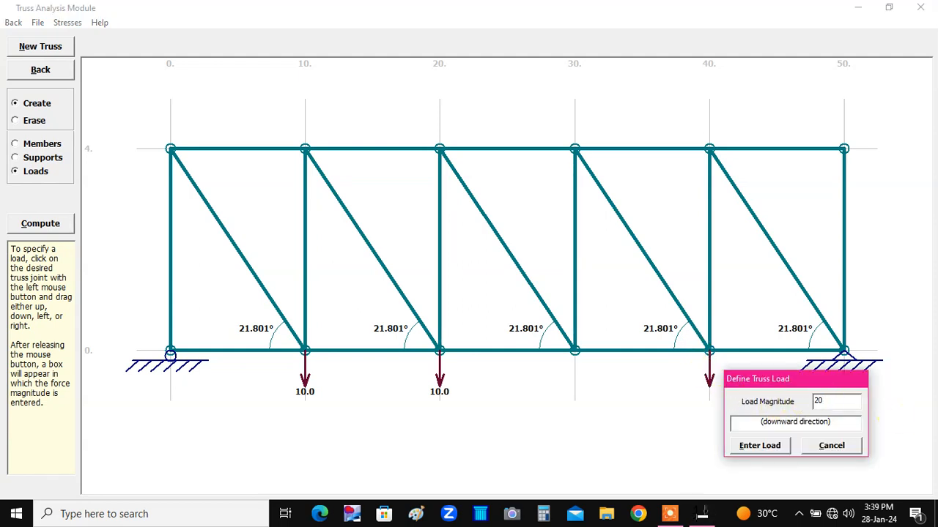
pyautogui.click(774, 445)
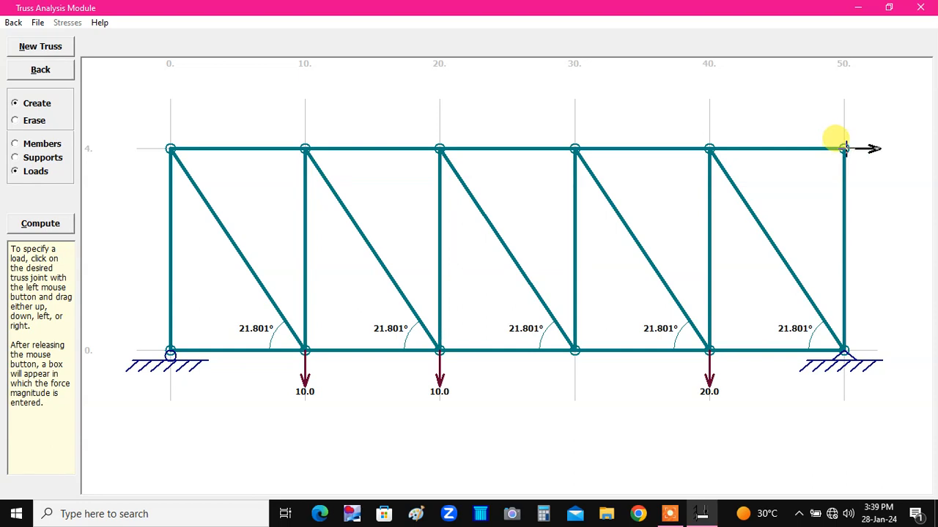
# - Apply a horizontal load of 5 acting left to right at the joint (50, 4) and compute the truss
pyautogui.moveTo(851, 149); pyautogui.dragTo(879, 149)
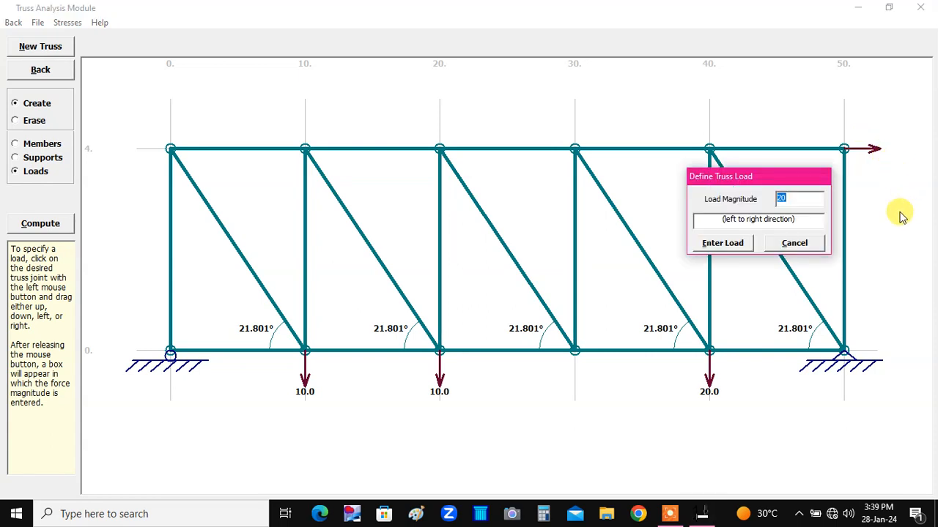
pyautogui.write('5')
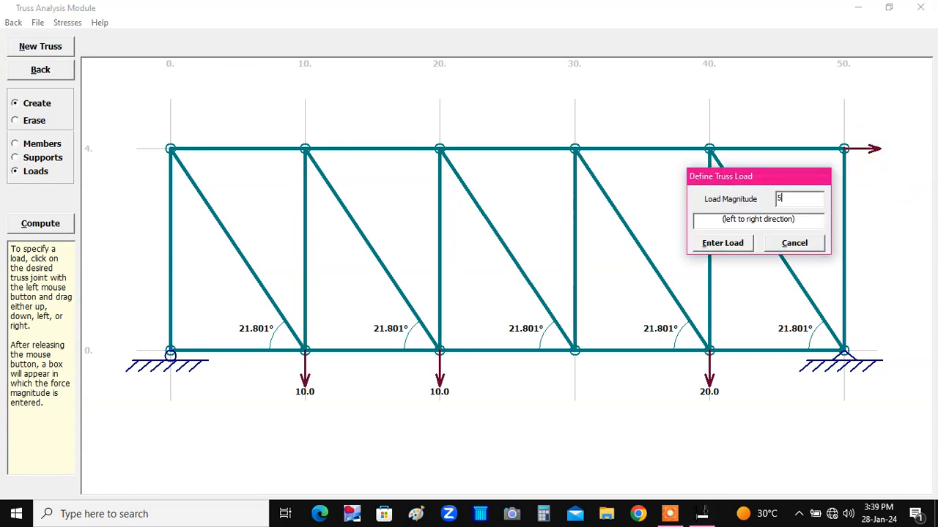
pyautogui.click(722, 242)
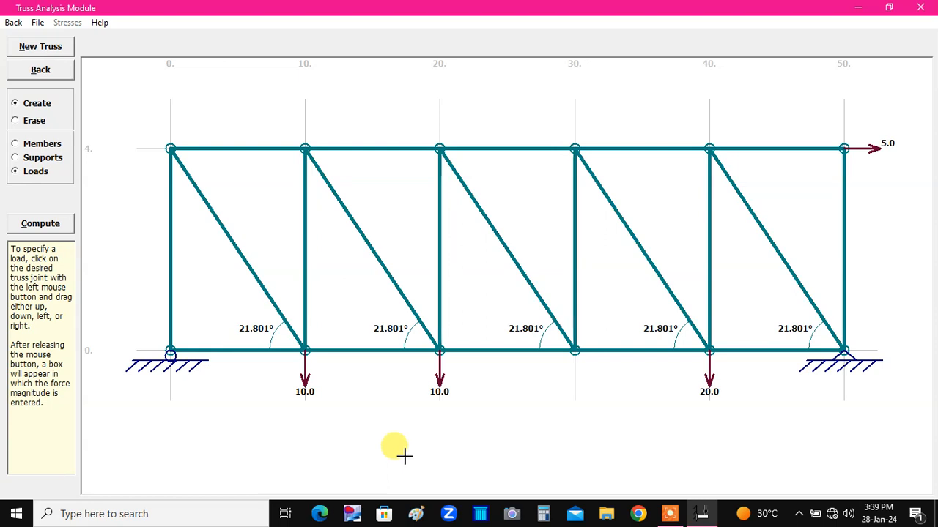
pyautogui.click(41, 224)
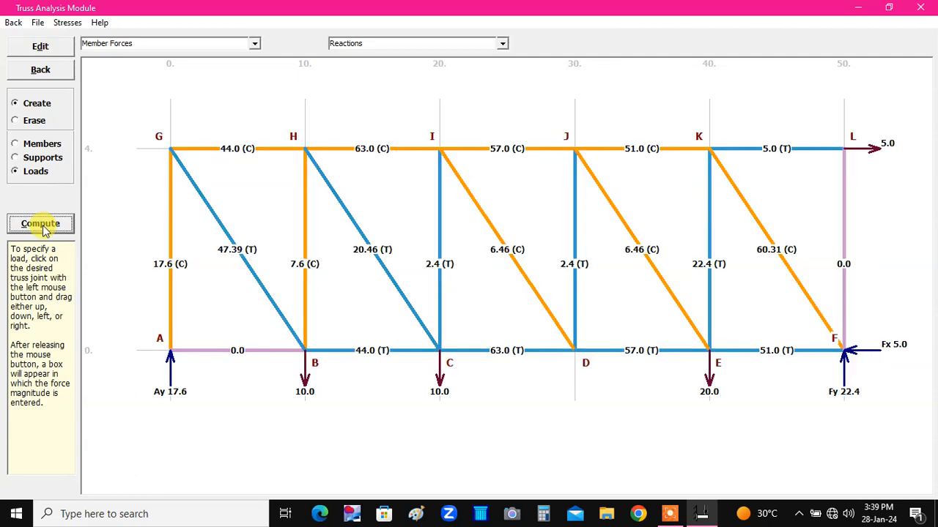